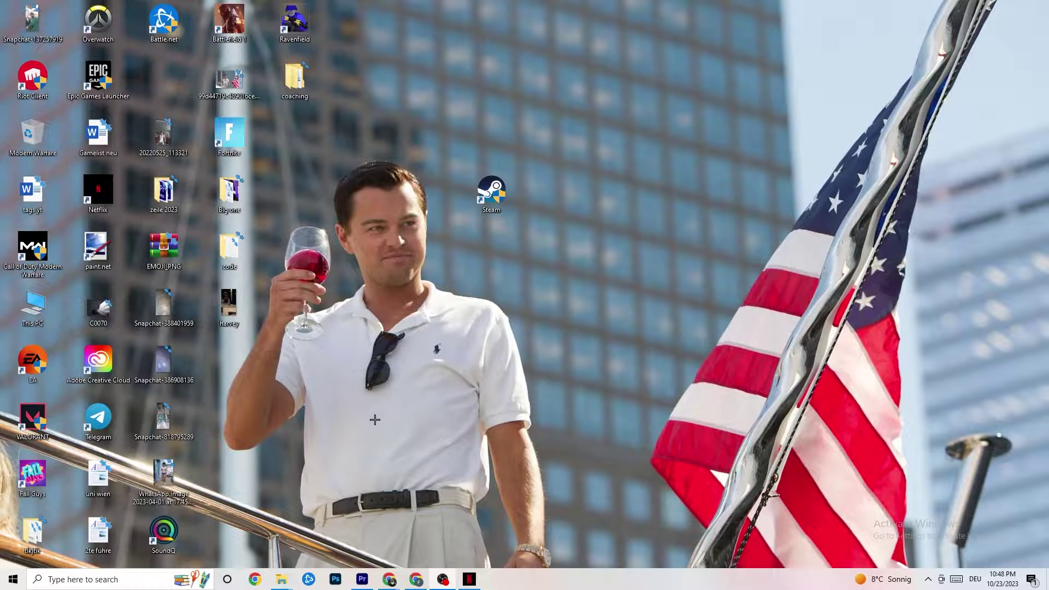
Open the Start menu to show the installed apps list and tiles.
{"action": "left_click", "coordinate": [21, 585]}
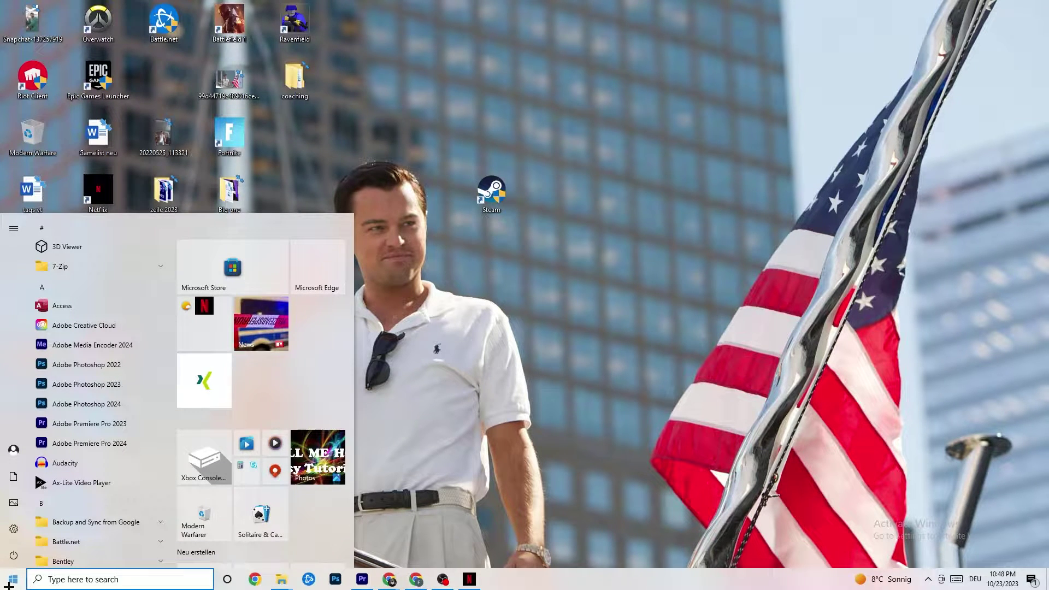
Check for updates under Settings > Update & Security and confirm the PC is up to date.
{"action": "left_click", "coordinate": [14, 528]}
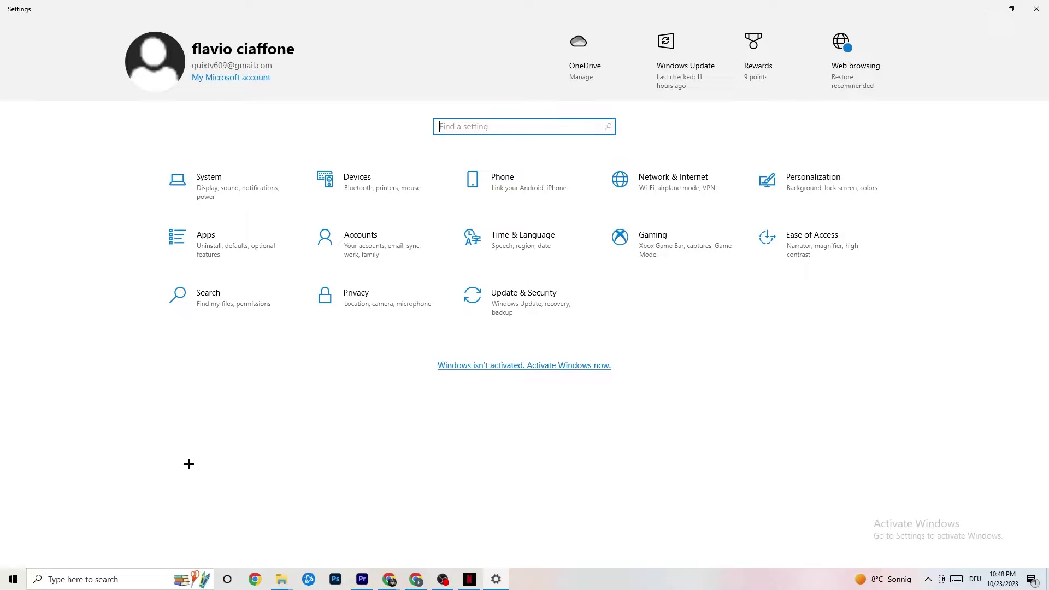
{"action": "left_click", "coordinate": [507, 315]}
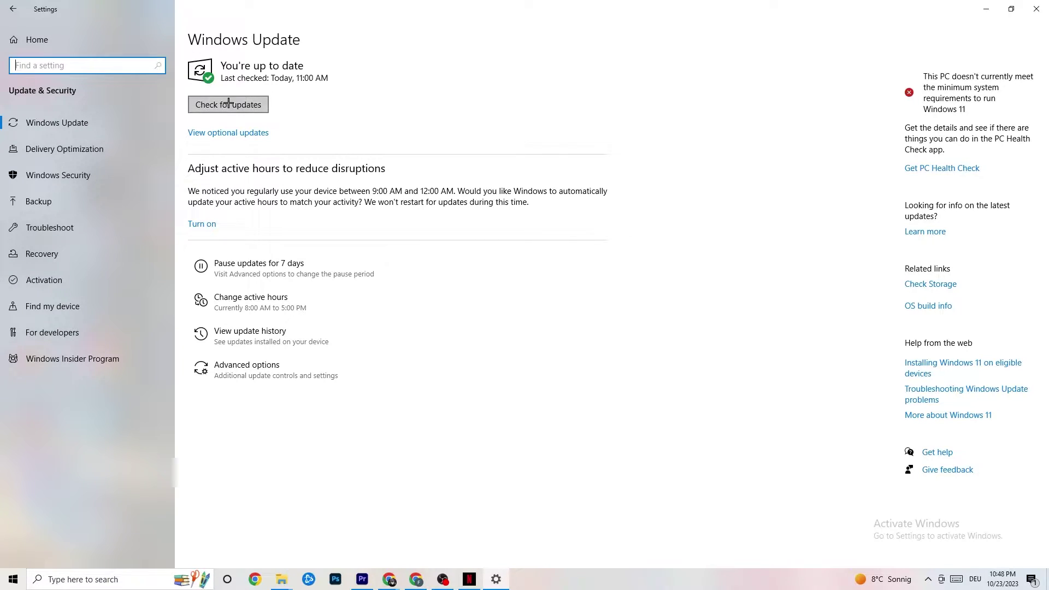
{"action": "left_click", "coordinate": [258, 68]}
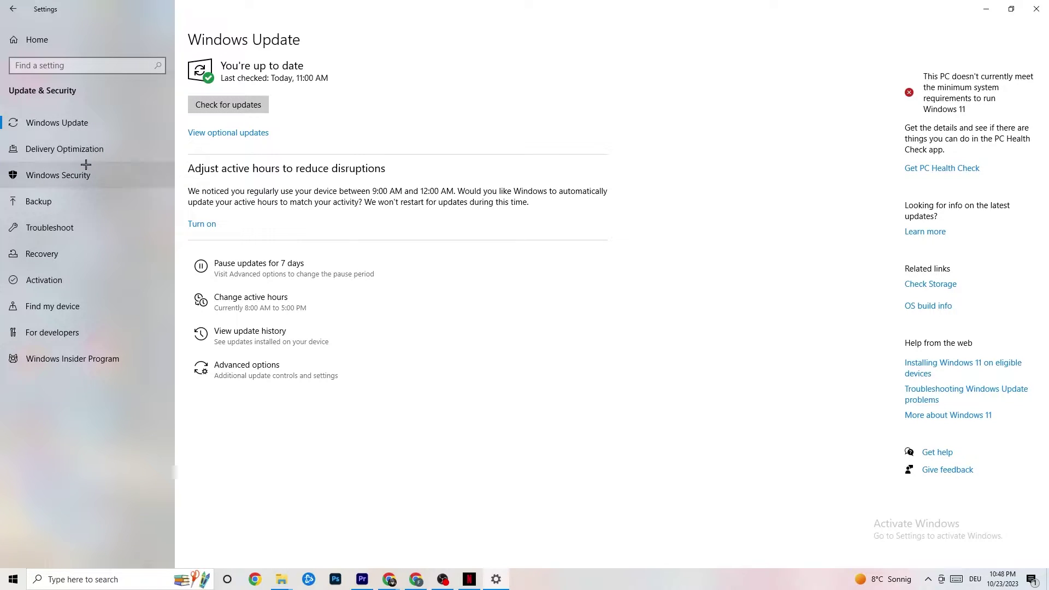
View the Troubleshoot page in Update & Security, then minimize Settings to the desktop.
{"action": "left_click", "coordinate": [61, 230]}
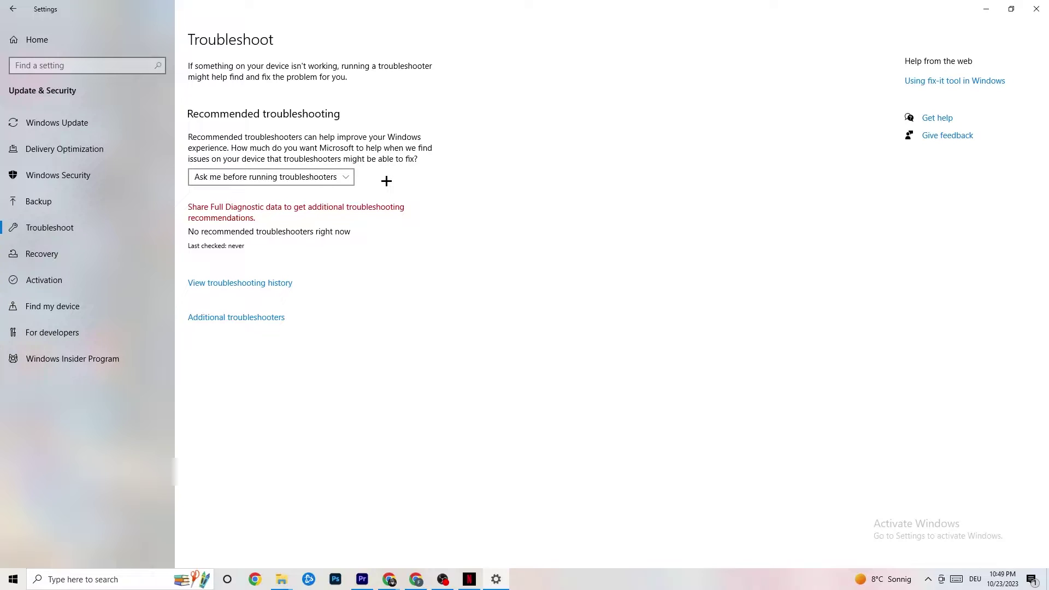
{"action": "left_click", "coordinate": [986, 9]}
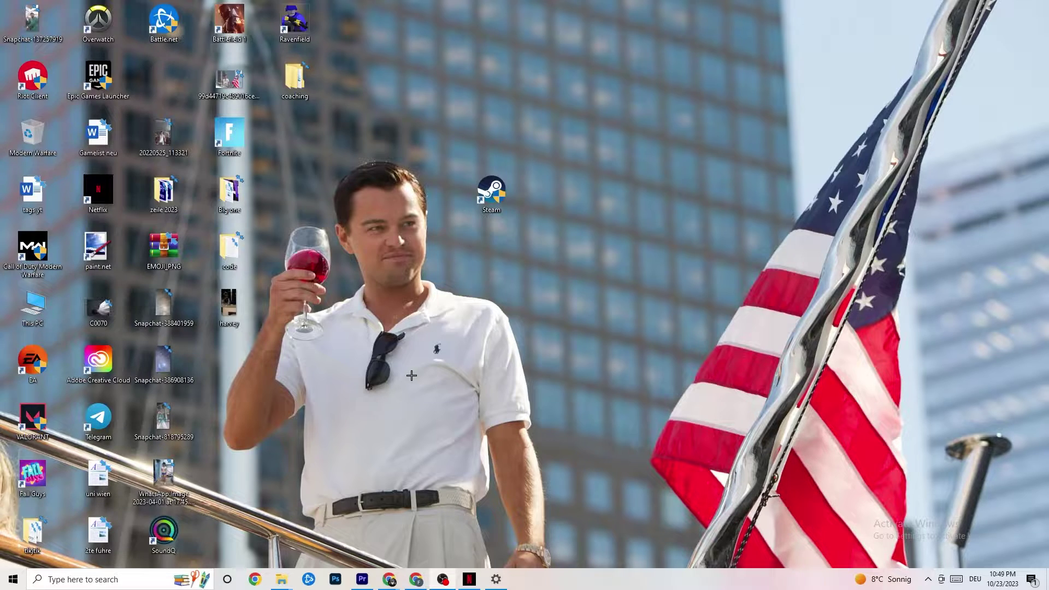
Reposition the Steam desktop shortcut and bring up its Properties dialog.
{"action": "left_click_drag", "start_coordinate": [484, 196], "coordinate": [523, 249]}
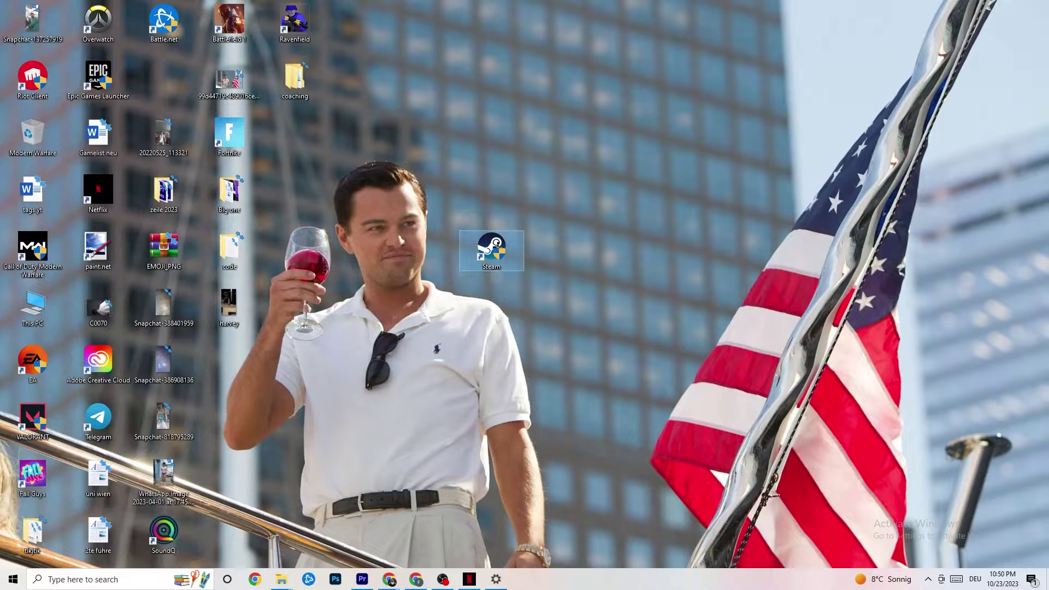
{"action": "right_click", "coordinate": [498, 248]}
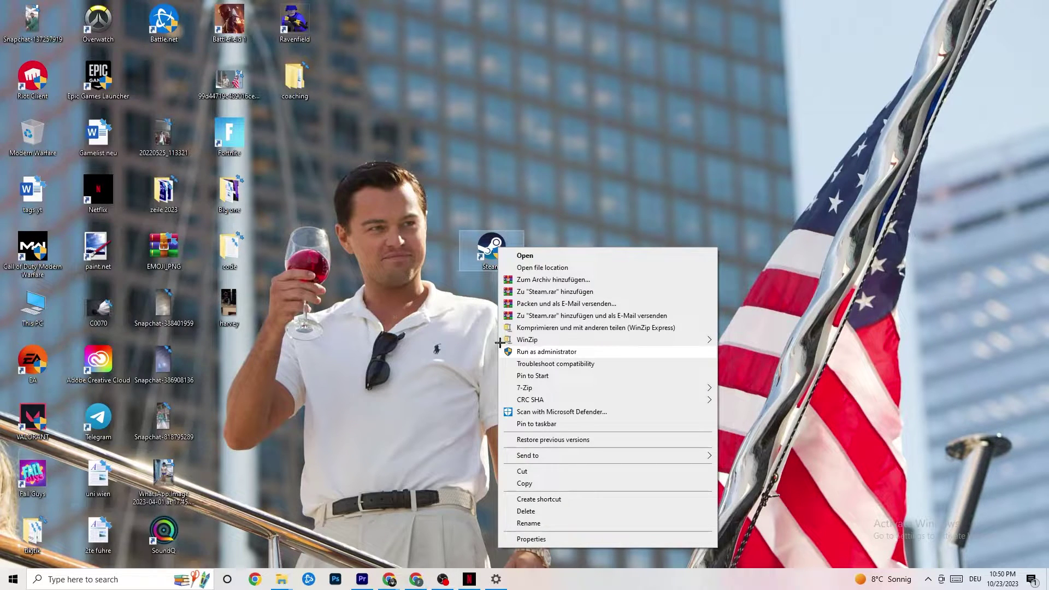
{"action": "left_click", "coordinate": [404, 328]}
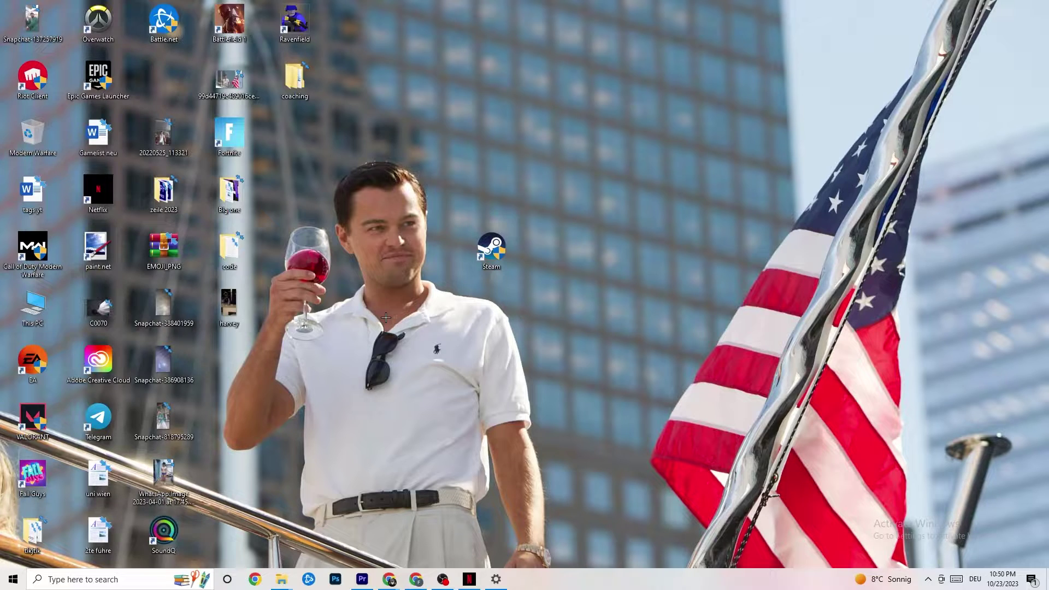
{"action": "left_click_drag", "start_coordinate": [482, 246], "coordinate": [482, 188]}
{"action": "right_click", "coordinate": [481, 188]}
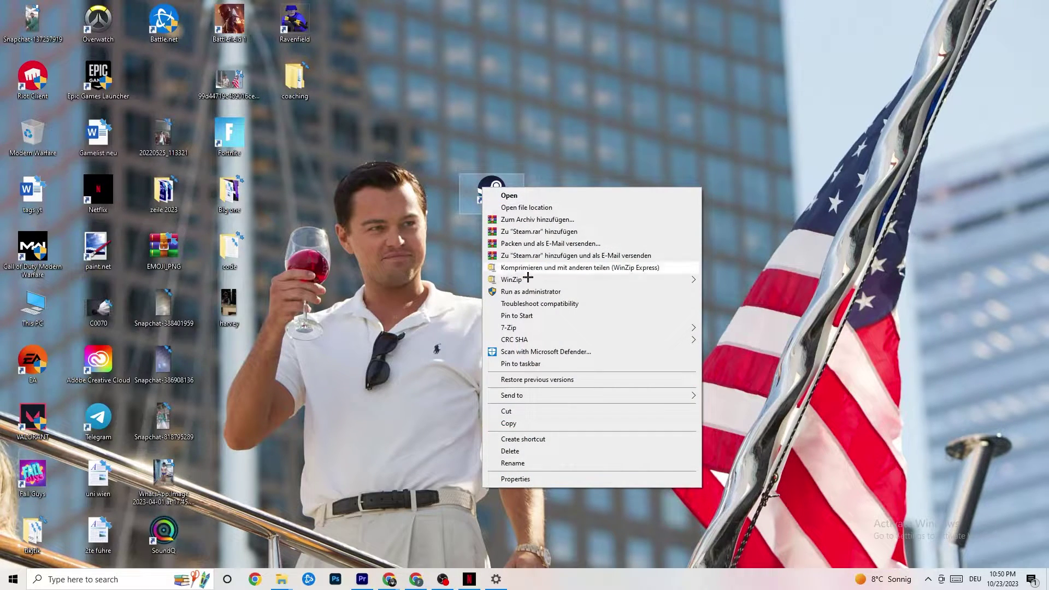
{"action": "left_click", "coordinate": [524, 479]}
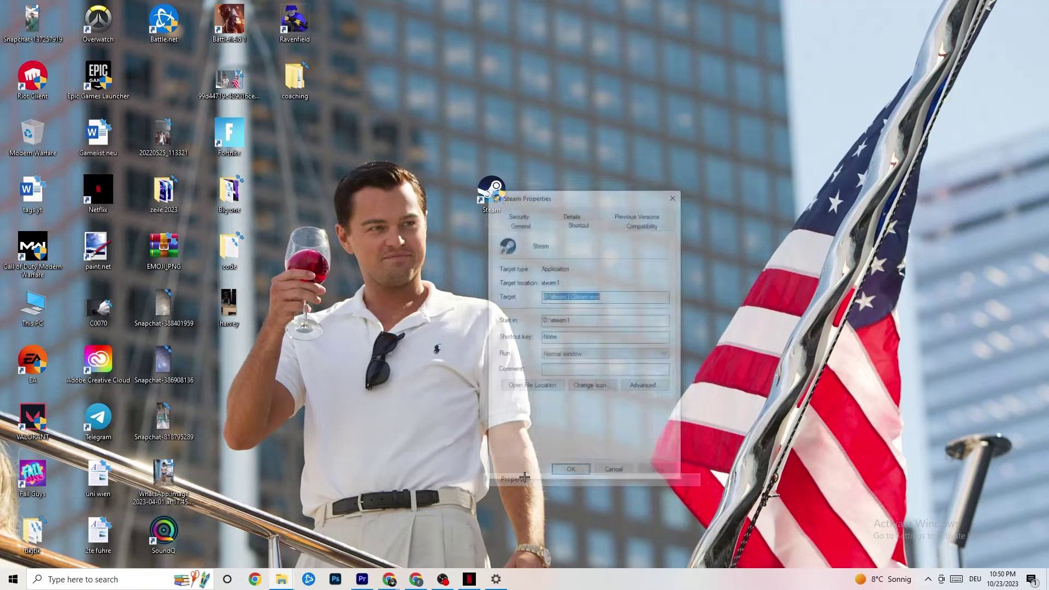
Check Steam's Compatibility tab, keeping Windows 8 mode and run as administrator enabled.
{"action": "left_click_drag", "start_coordinate": [571, 200], "coordinate": [510, 91]}
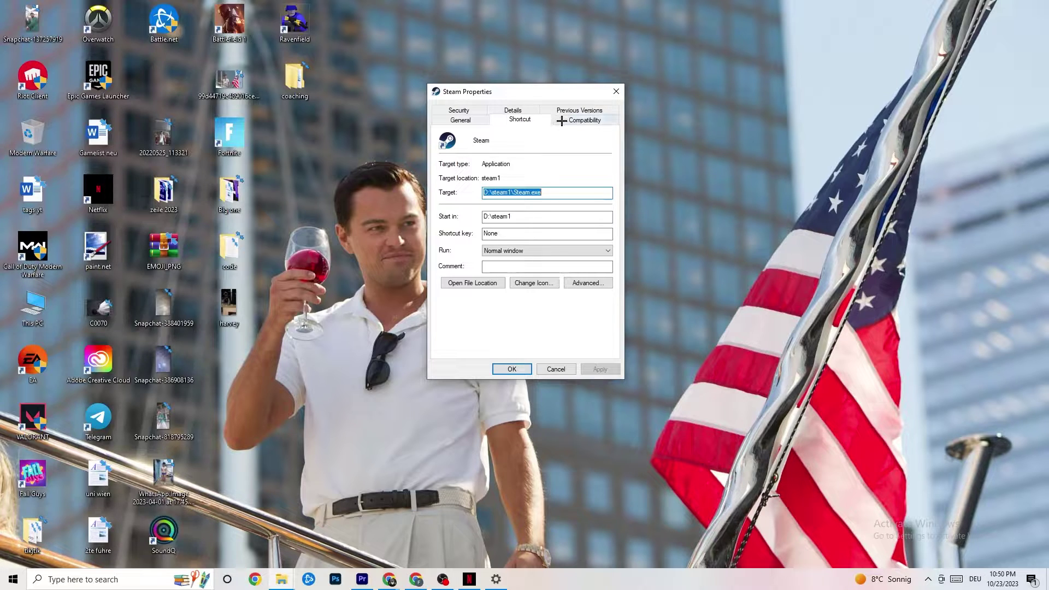
{"action": "left_click", "coordinate": [580, 119]}
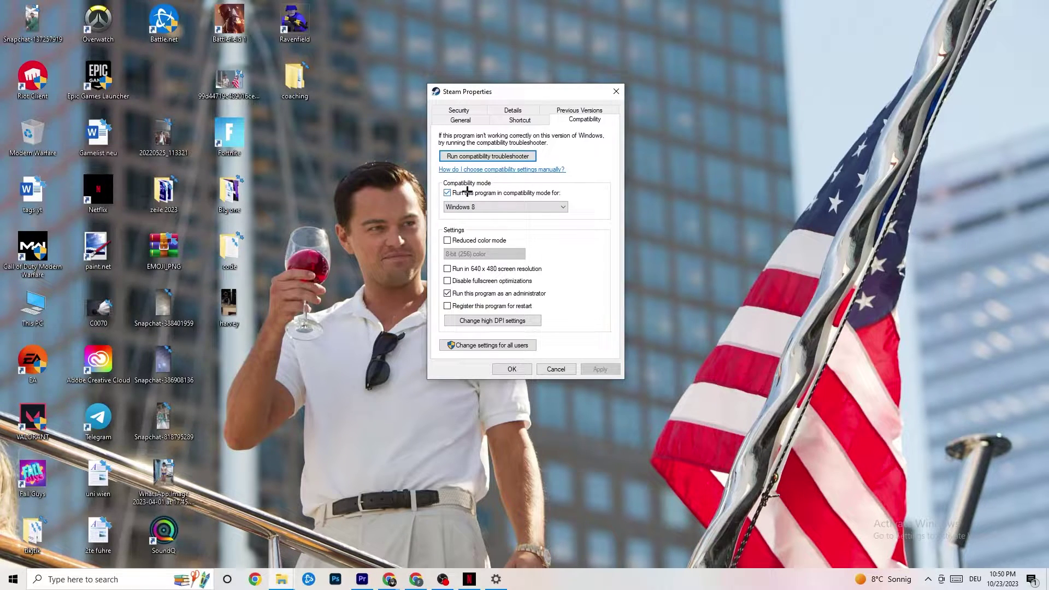
{"action": "left_click", "coordinate": [530, 203]}
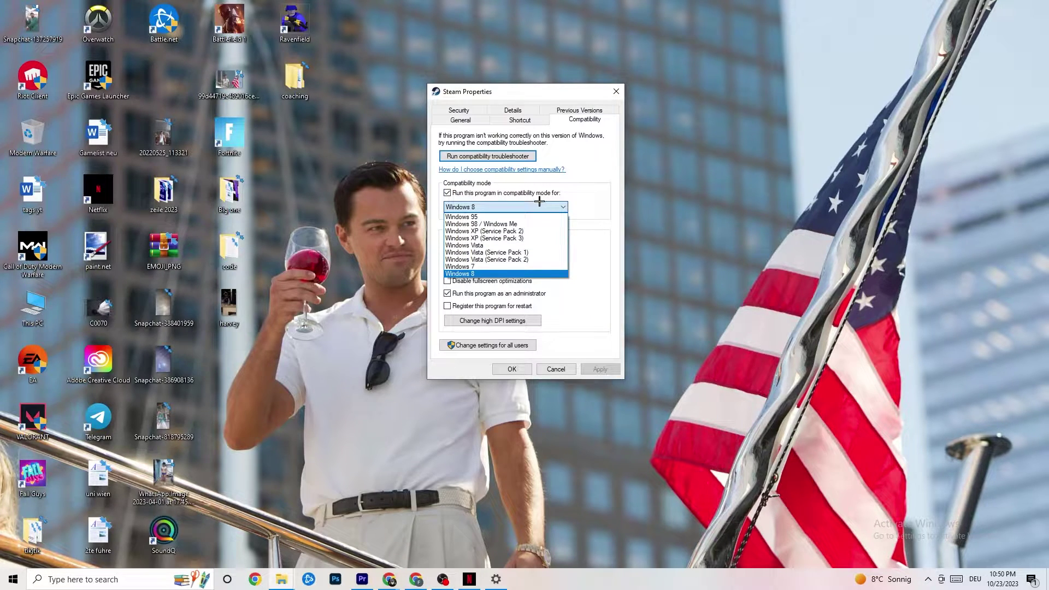
{"action": "key", "text": "Escape"}
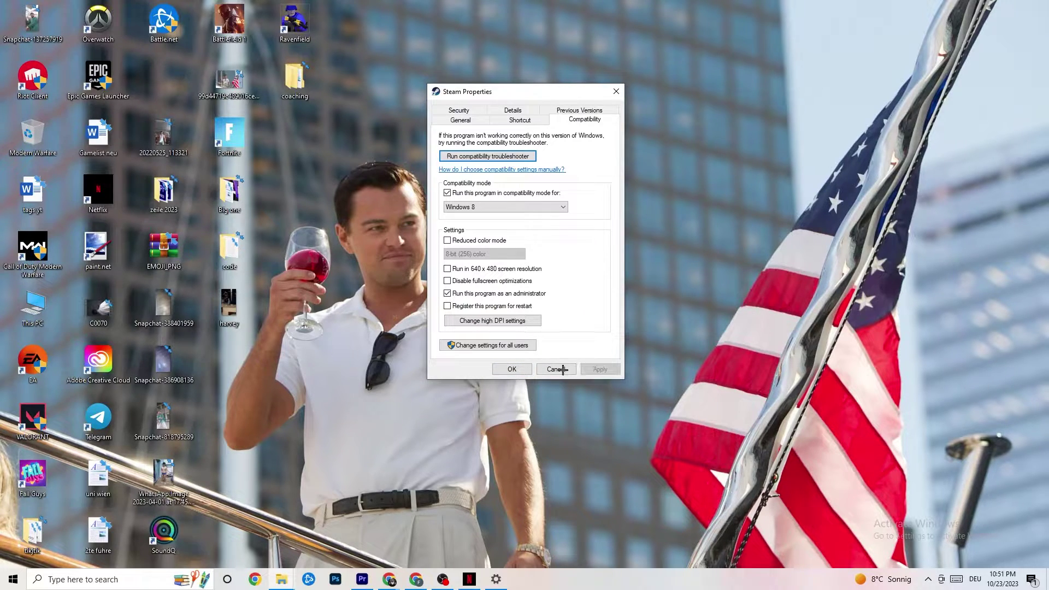
Save Steam's Windows 8 and administrator compatibility settings, then bring up the Start menu.
{"action": "left_click", "coordinate": [514, 369]}
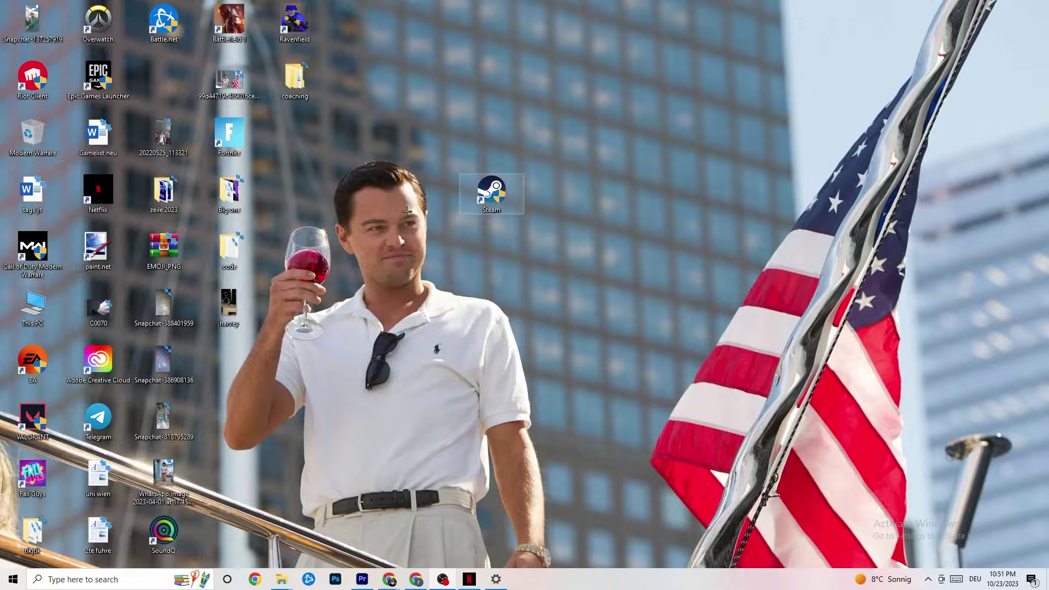
{"action": "right_click", "coordinate": [472, 195]}
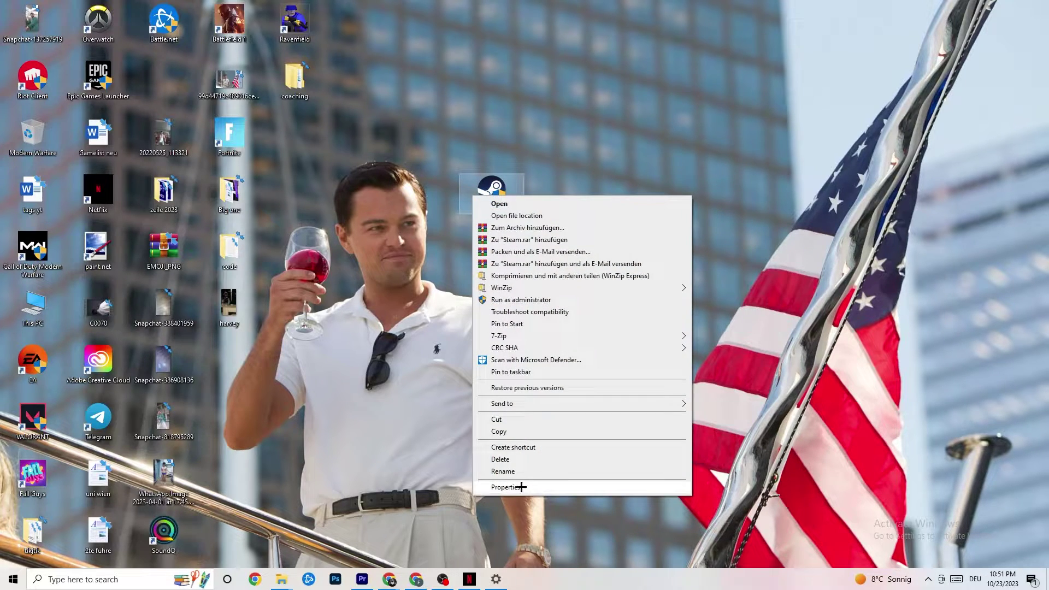
{"action": "left_click", "coordinate": [380, 277]}
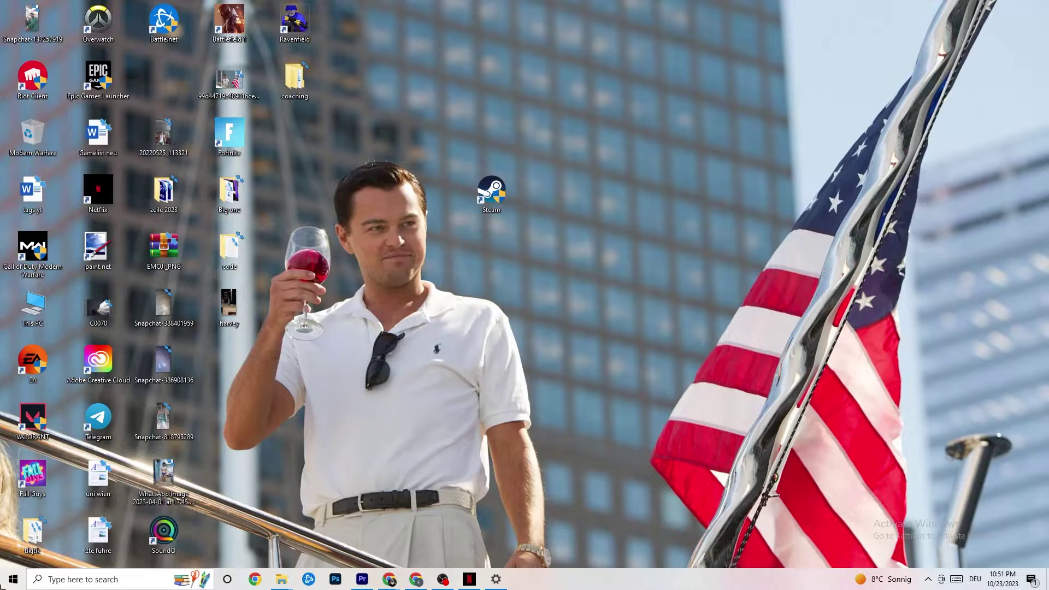
{"action": "left_click", "coordinate": [12, 579]}
Review the scale options in Settings > System > Display, leaving scaling at 100%.
{"action": "left_click", "coordinate": [14, 528]}
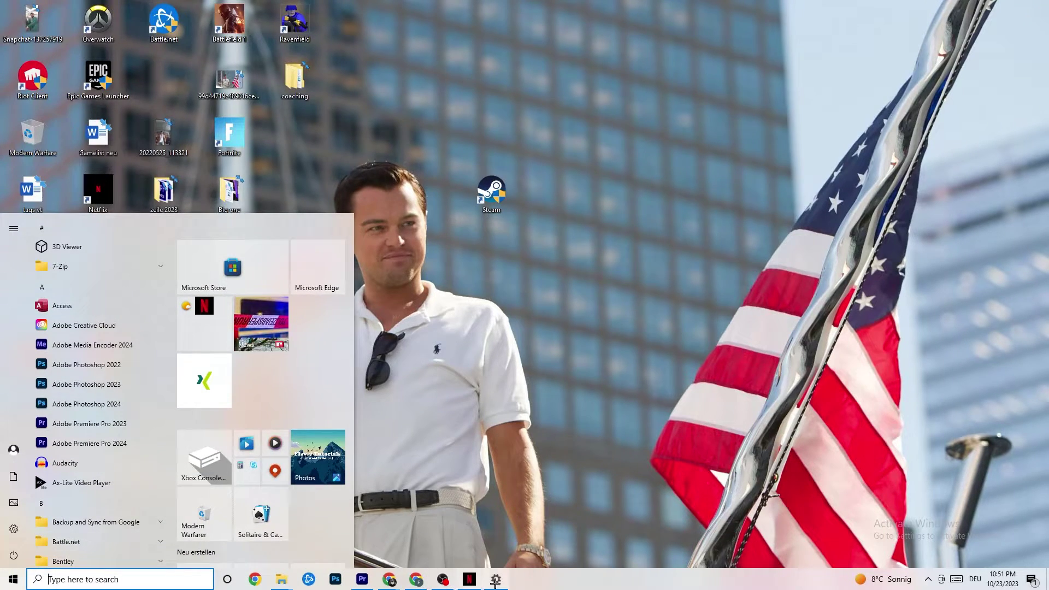
{"action": "left_click", "coordinate": [16, 38]}
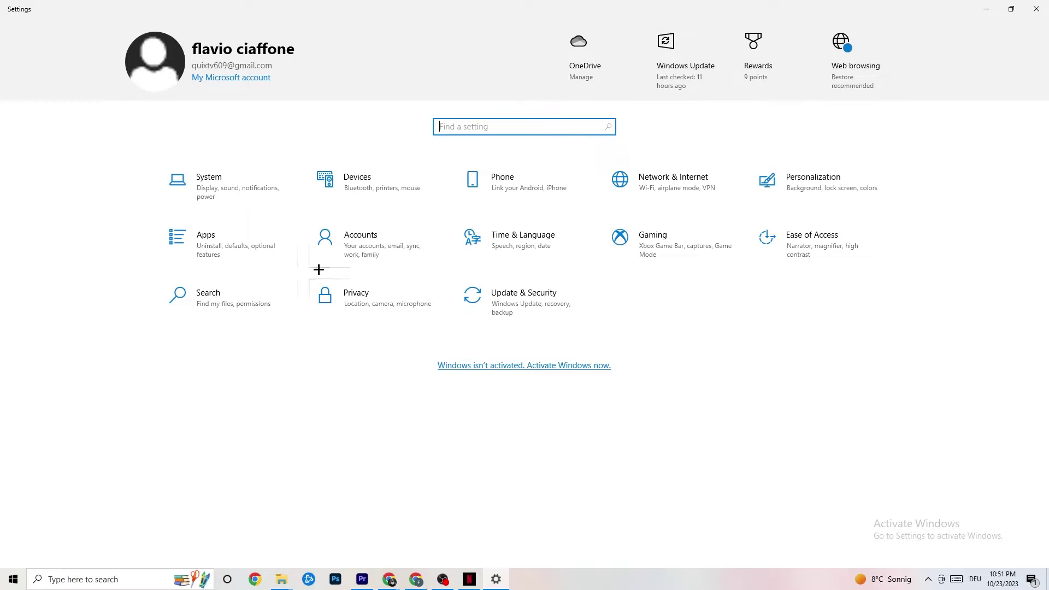
{"action": "left_click", "coordinate": [247, 197]}
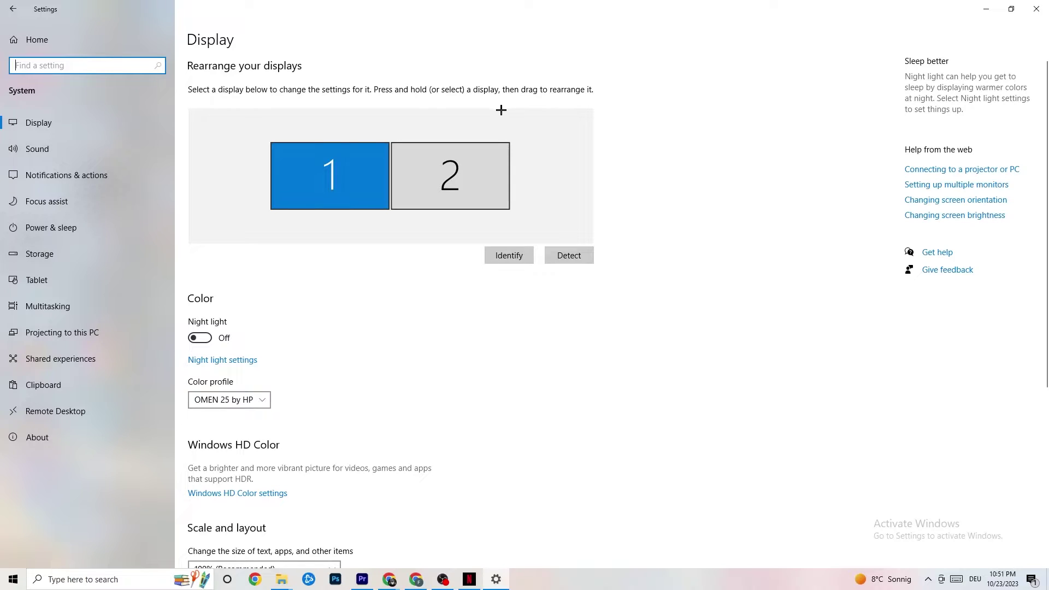
{"action": "scroll", "coordinate": [300, 188], "scroll_direction": "down", "scroll_amount": 5}
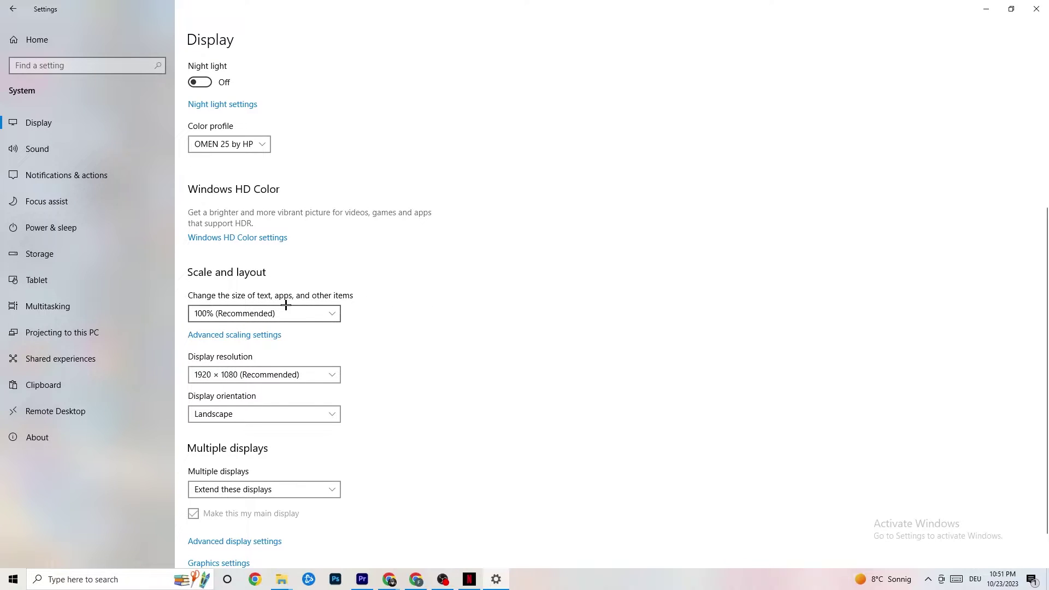
{"action": "left_click", "coordinate": [321, 309]}
{"action": "left_click", "coordinate": [475, 269]}
Review Power & sleep and the power plans keeping Balanced, then view Storage.
{"action": "left_click", "coordinate": [69, 225]}
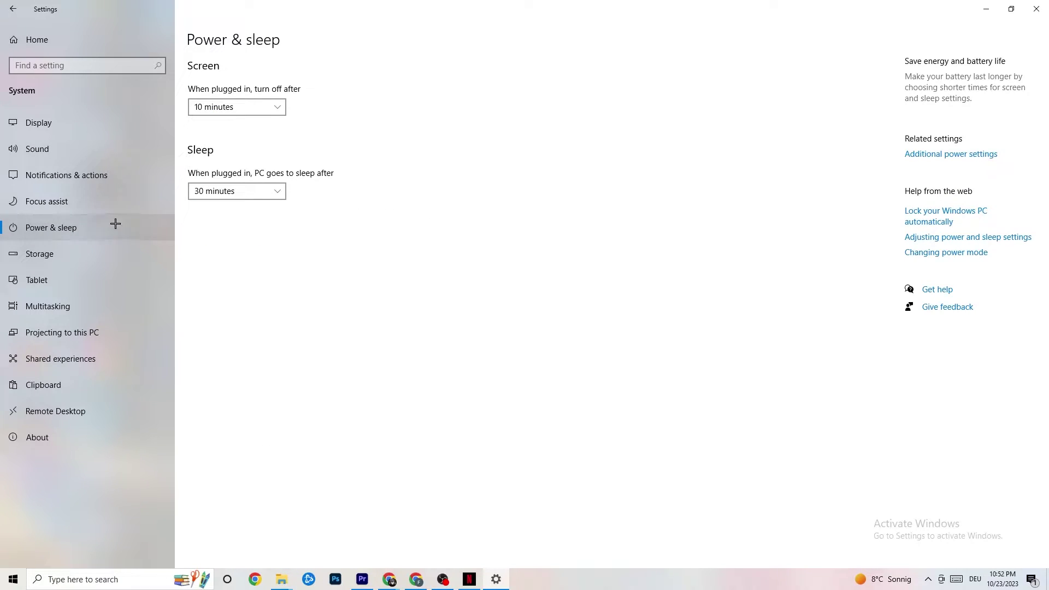
{"action": "left_click", "coordinate": [963, 155]}
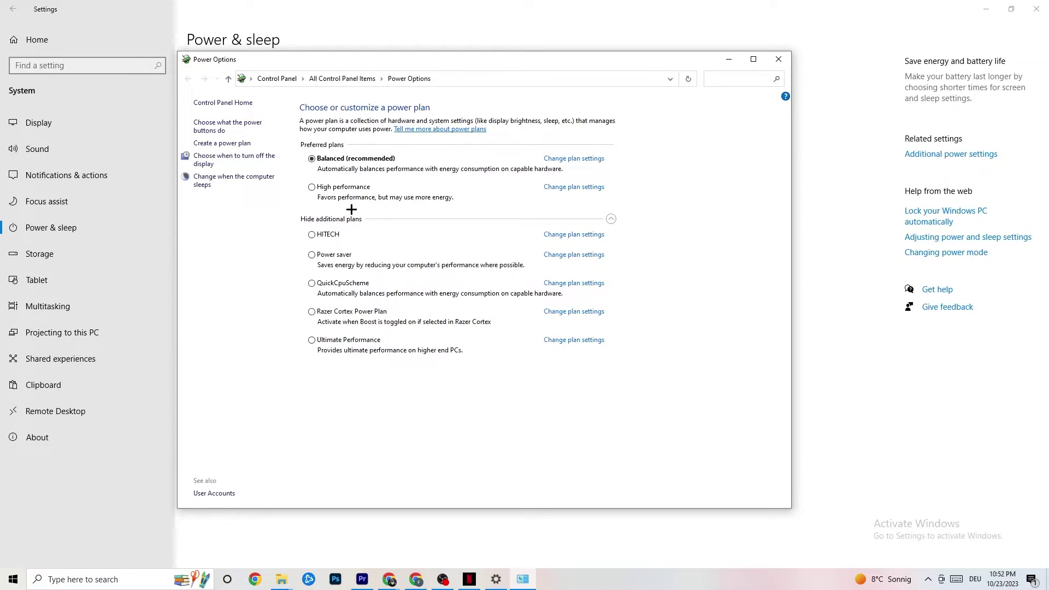
{"action": "left_click", "coordinate": [778, 60]}
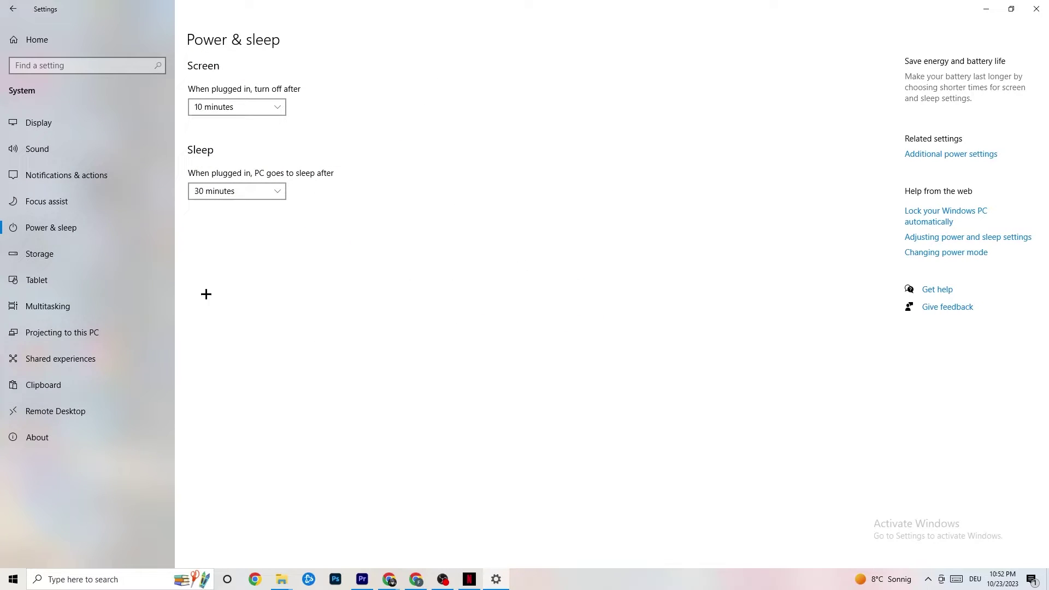
{"action": "left_click", "coordinate": [63, 259]}
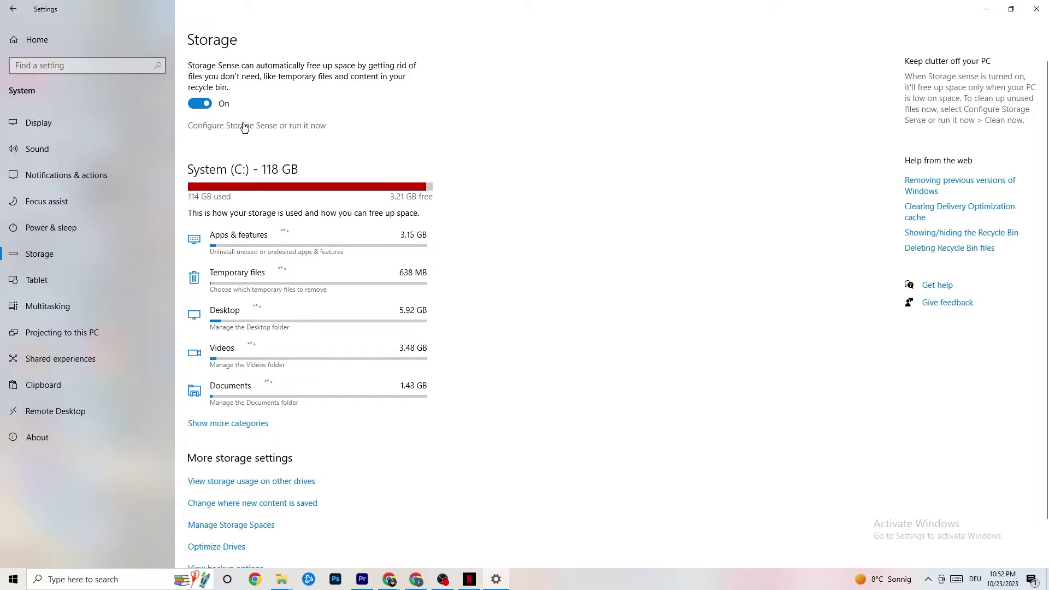
{"action": "left_click", "coordinate": [284, 126]}
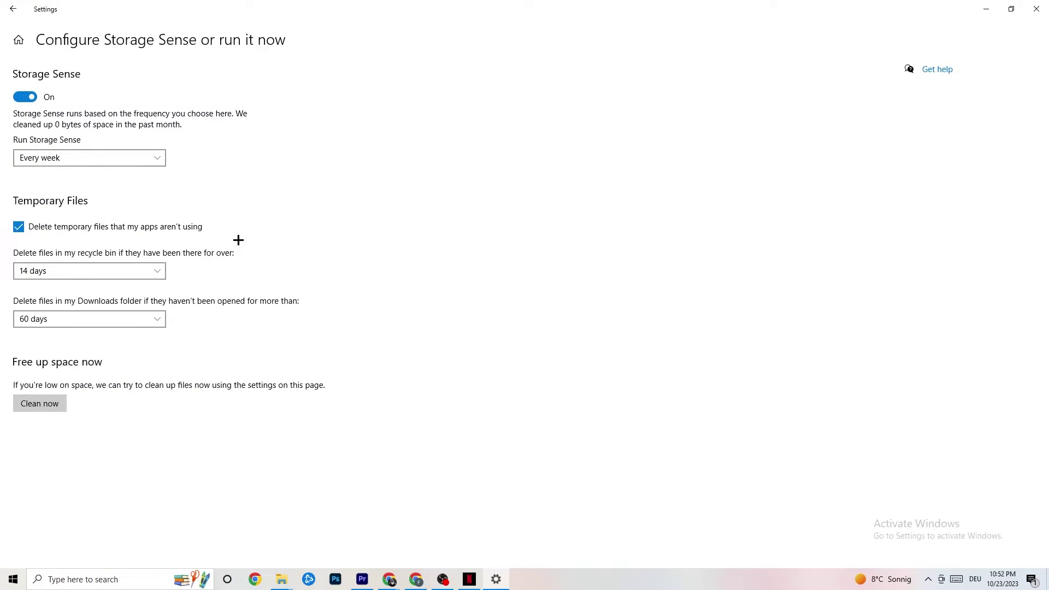
{"action": "left_click", "coordinate": [121, 159]}
{"action": "left_click", "coordinate": [451, 224]}
{"action": "left_click", "coordinate": [61, 159]}
{"action": "left_click", "coordinate": [399, 91]}
{"action": "left_click", "coordinate": [22, 11]}
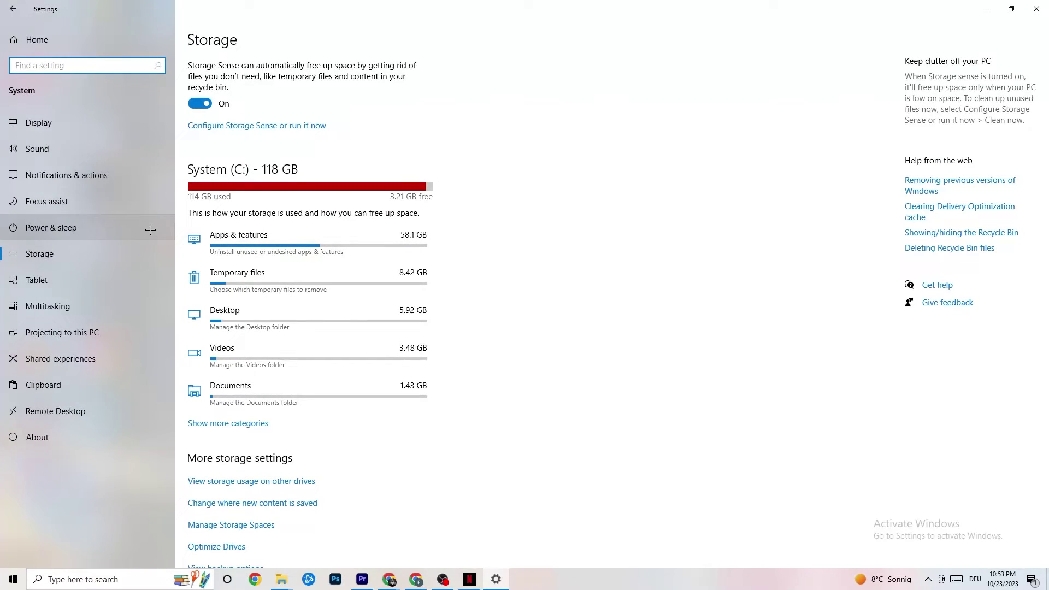
View the Gaming Captures page, where background recording is off at 30 fps.
{"action": "left_click", "coordinate": [12, 9]}
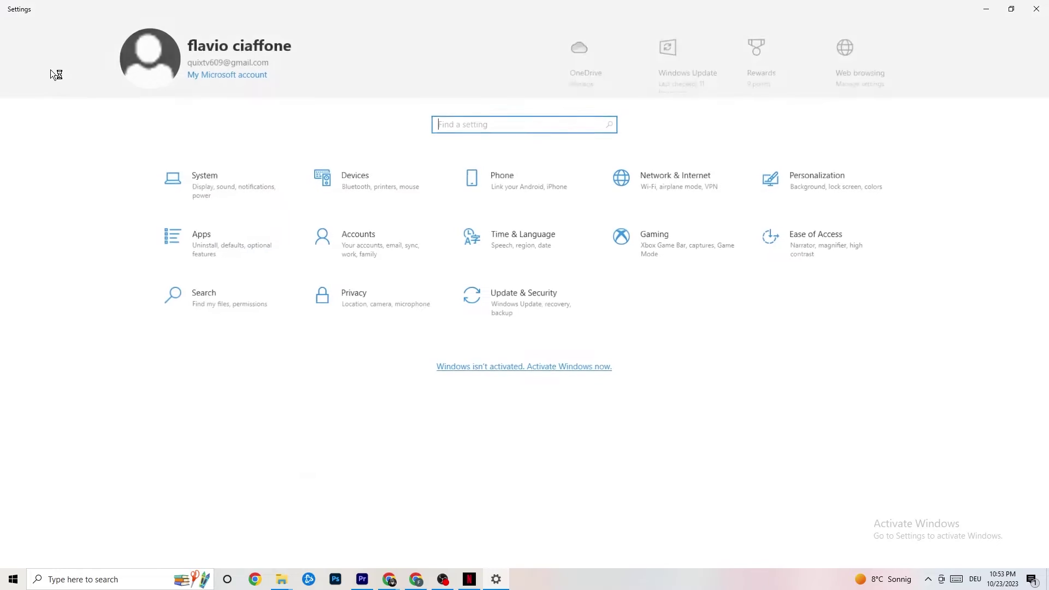
{"action": "left_click", "coordinate": [674, 251]}
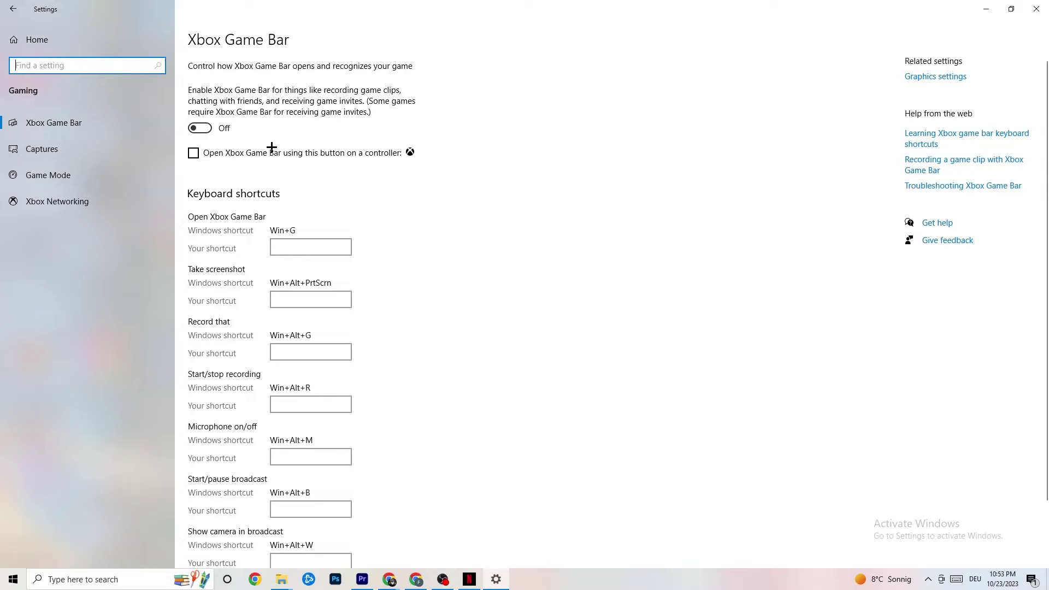
{"action": "left_click", "coordinate": [70, 142]}
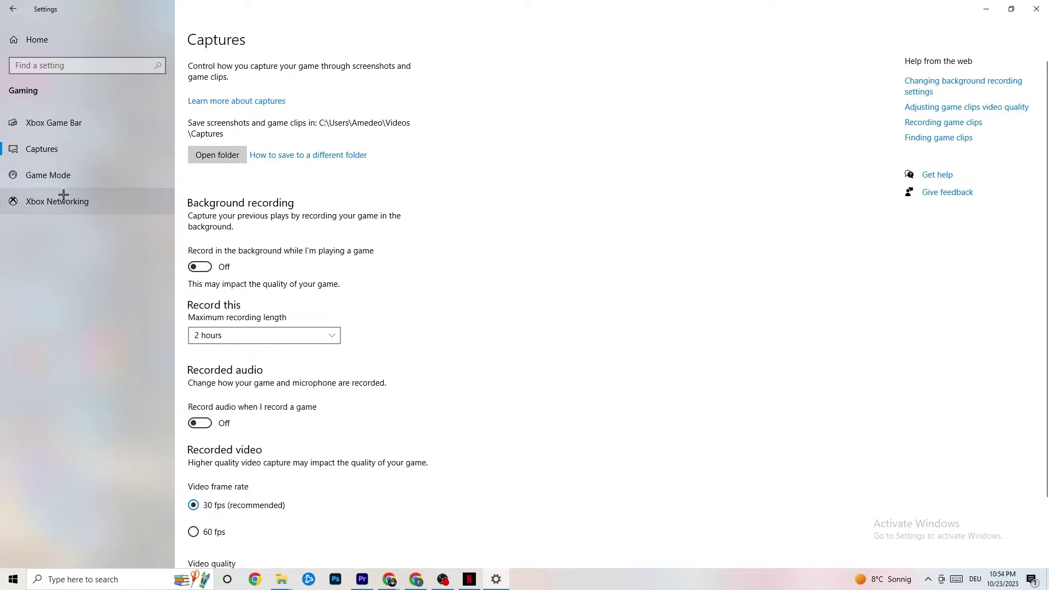
Confirm the Game Mode toggle is On, then close the Settings window.
{"action": "left_click", "coordinate": [51, 176]}
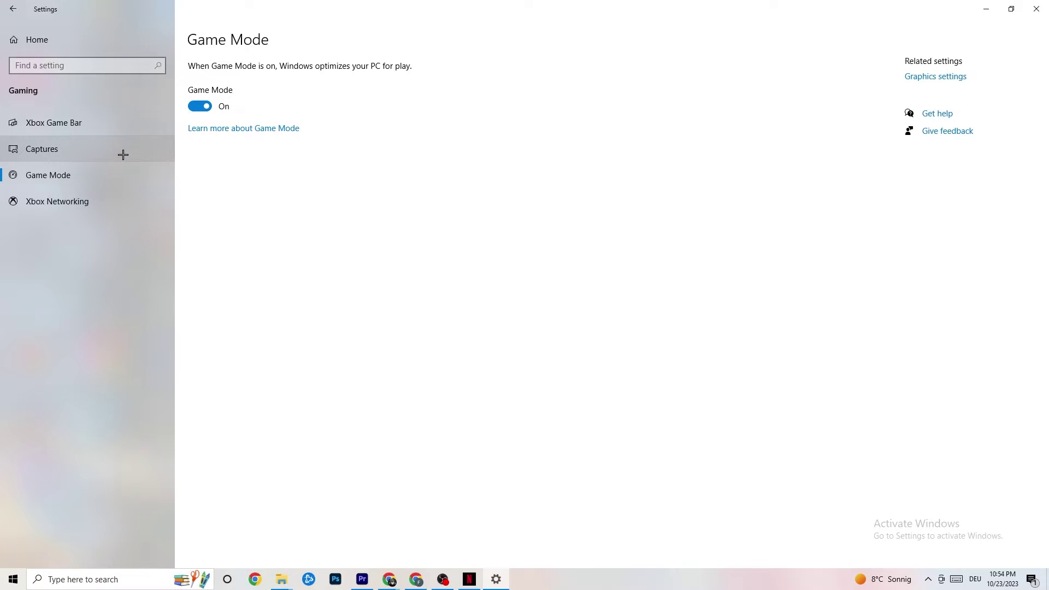
{"action": "left_click", "coordinate": [1036, 8]}
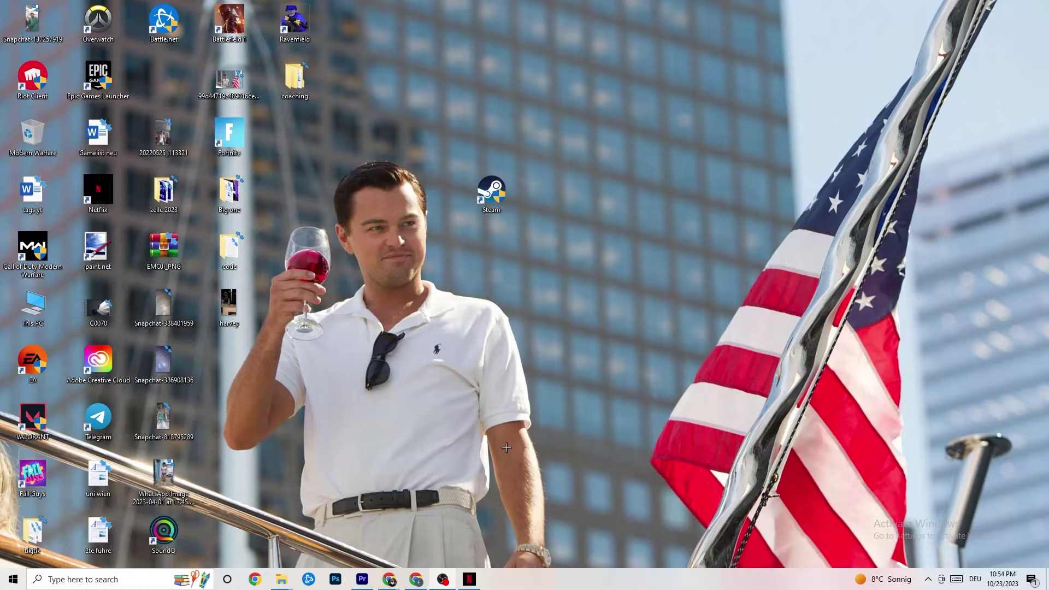
Launch Task Manager and scroll through the running processes.
{"action": "right_click", "coordinate": [536, 586]}
{"action": "key", "text": "ctrl+shift+Escape"}
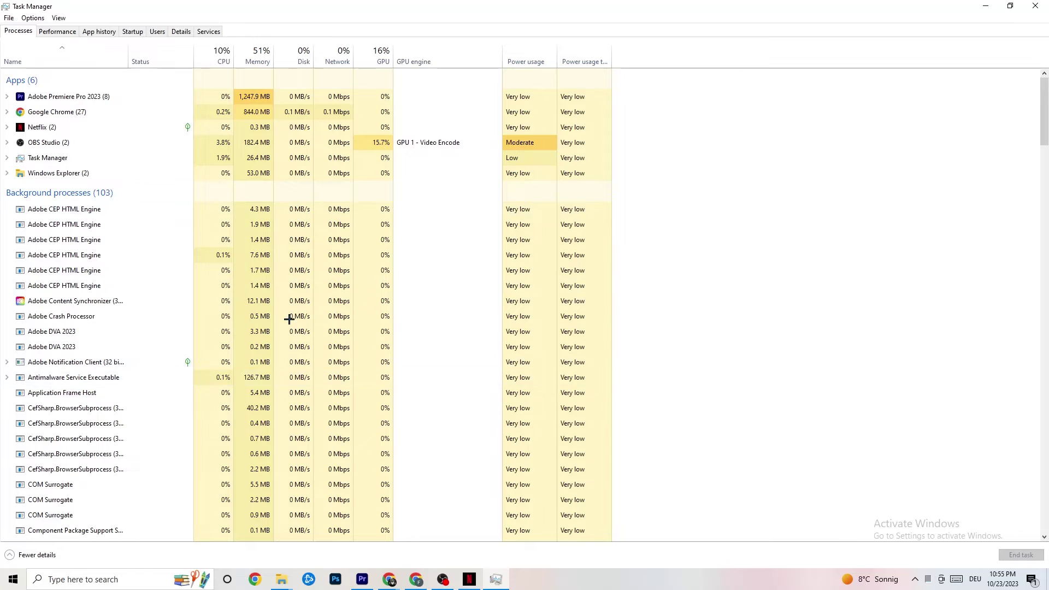
{"action": "scroll", "coordinate": [232, 408], "scroll_direction": "down", "scroll_amount": 3}
{"action": "scroll", "coordinate": [204, 353], "scroll_direction": "down", "scroll_amount": 3}
{"action": "scroll", "coordinate": [204, 361], "scroll_direction": "up", "scroll_amount": 7}
{"action": "scroll", "coordinate": [170, 319], "scroll_direction": "down", "scroll_amount": 2}
{"action": "scroll", "coordinate": [170, 319], "scroll_direction": "up", "scroll_amount": 2}
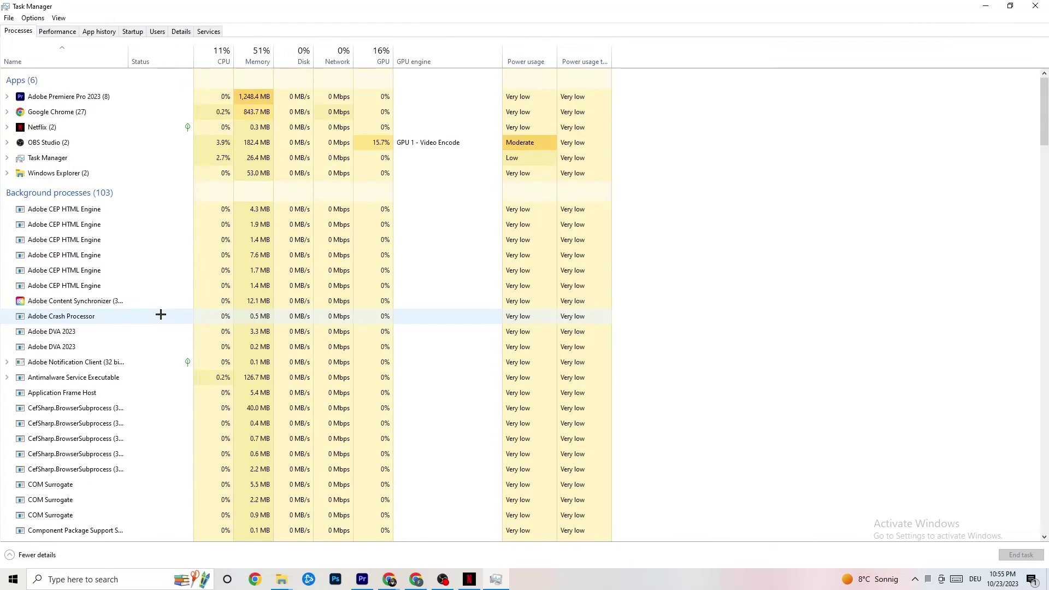
End the Netflix app task, then show the Details list of processes with PIDs and memory.
{"action": "right_click", "coordinate": [78, 127]}
{"action": "left_click", "coordinate": [110, 159]}
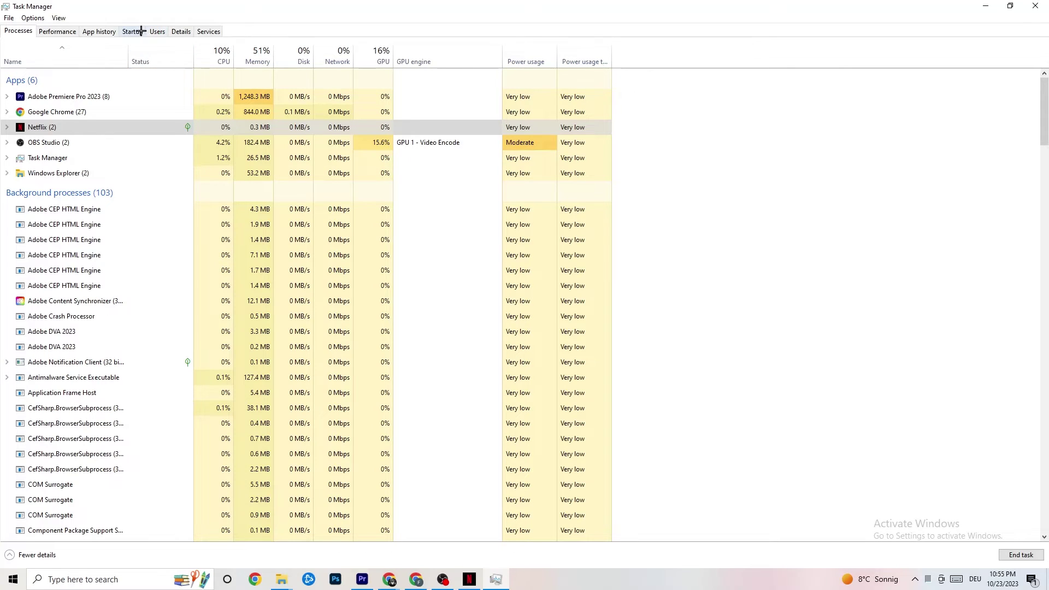
{"action": "left_click", "coordinate": [175, 32]}
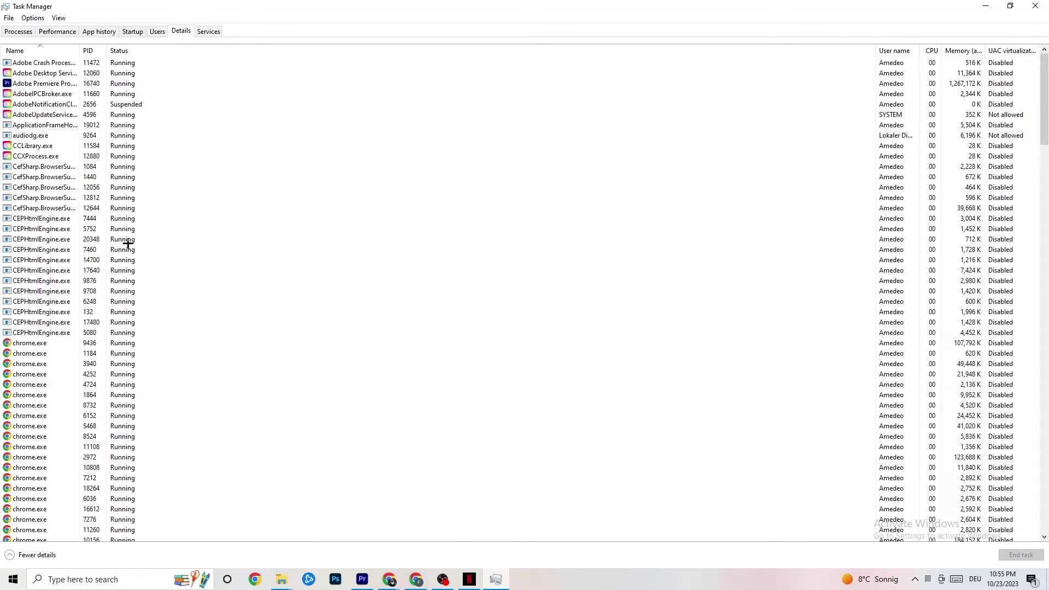
Inspect Adobe Premiere Pro's Set priority options without changing them, then view the startup apps list.
{"action": "right_click", "coordinate": [103, 86]}
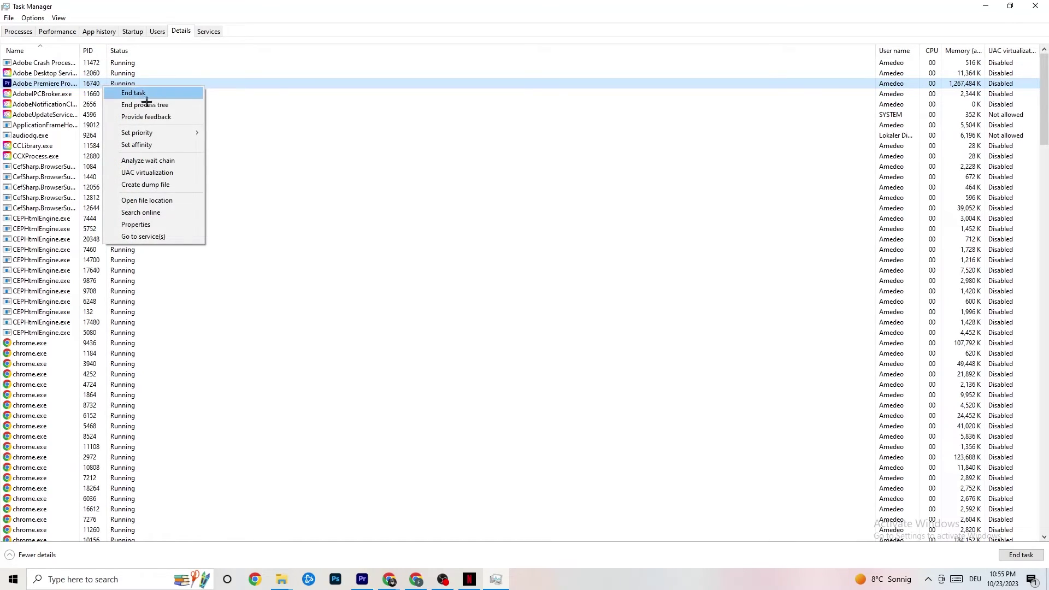
{"action": "mouse_move", "coordinate": [162, 133]}
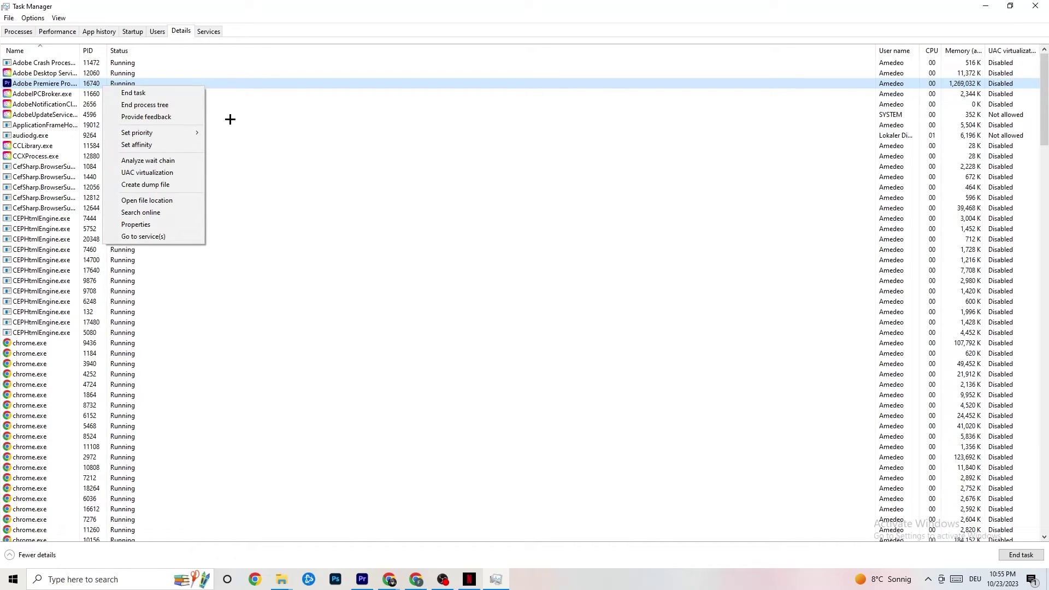
{"action": "left_click", "coordinate": [132, 31]}
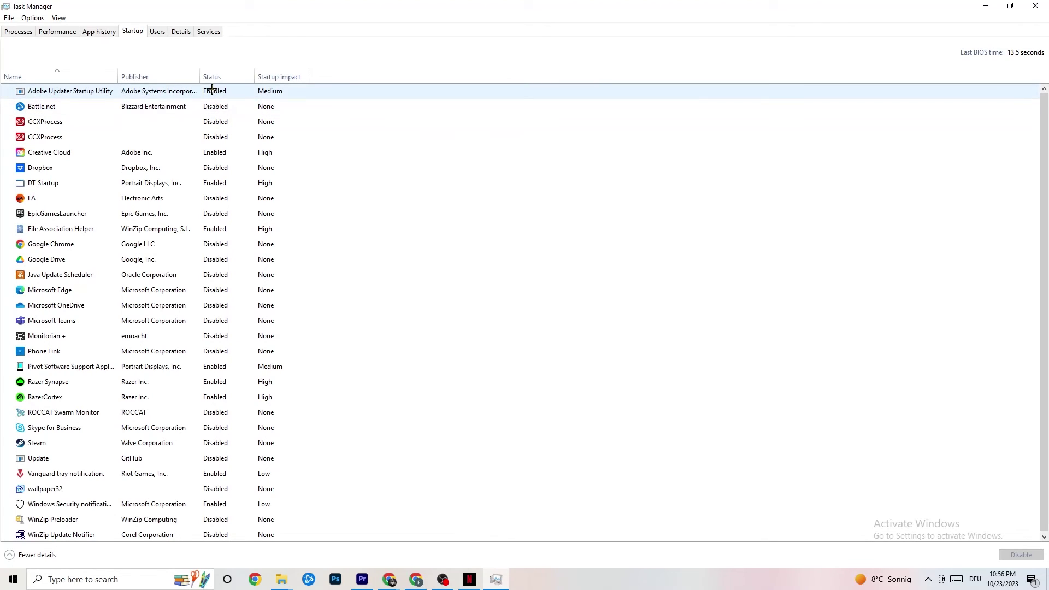
{"action": "right_click", "coordinate": [150, 260]}
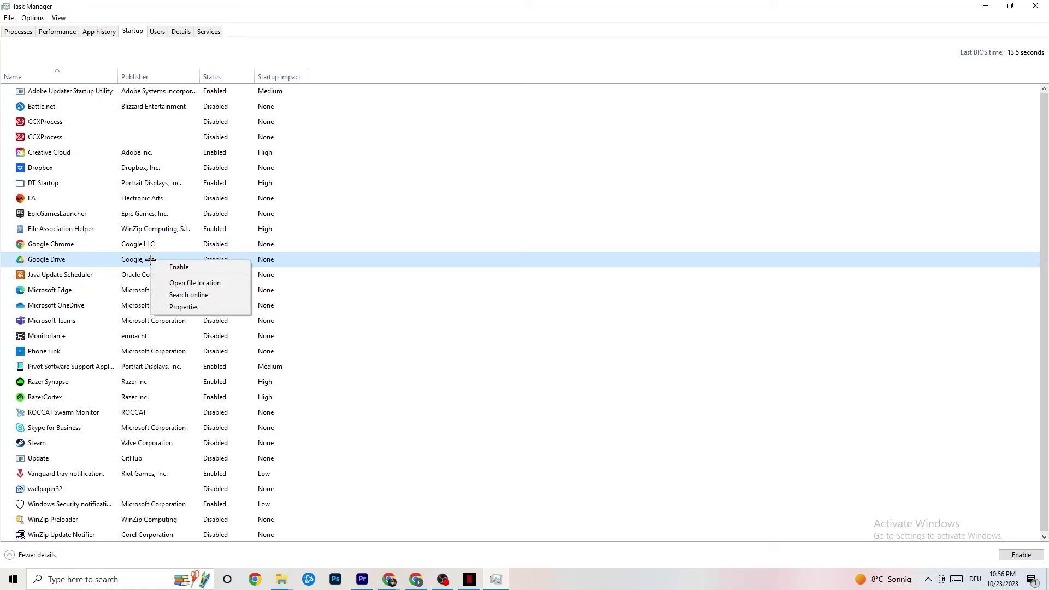
{"action": "left_click", "coordinate": [211, 367]}
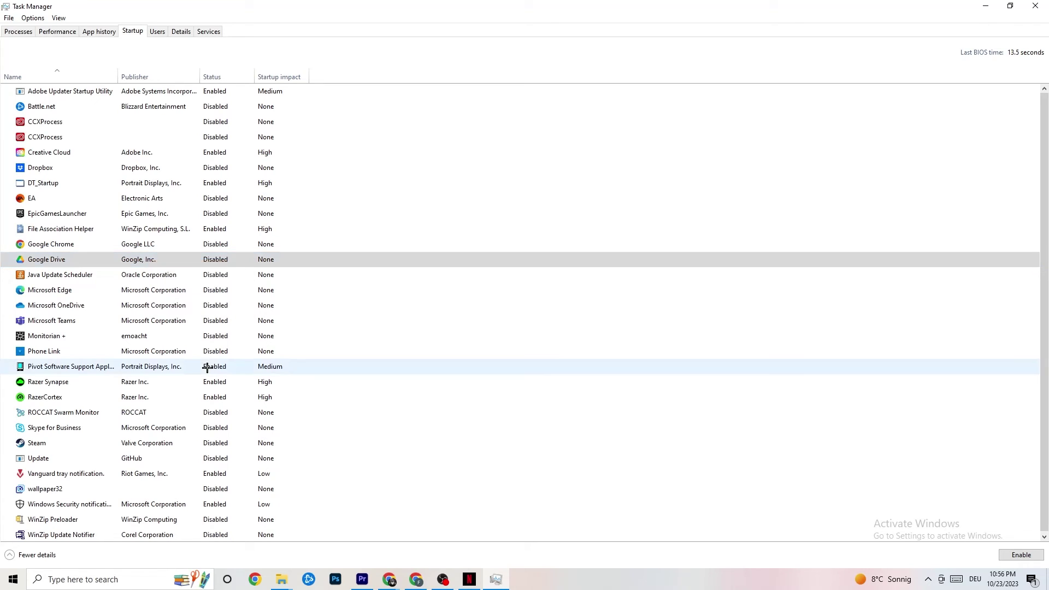
{"action": "right_click", "coordinate": [210, 367]}
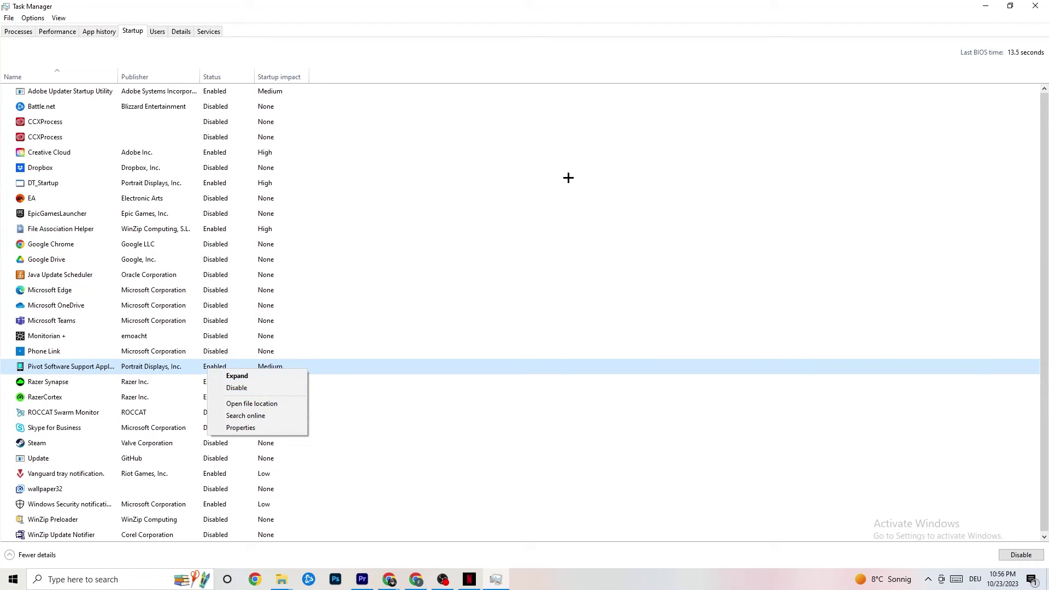
{"action": "left_click", "coordinate": [424, 16]}
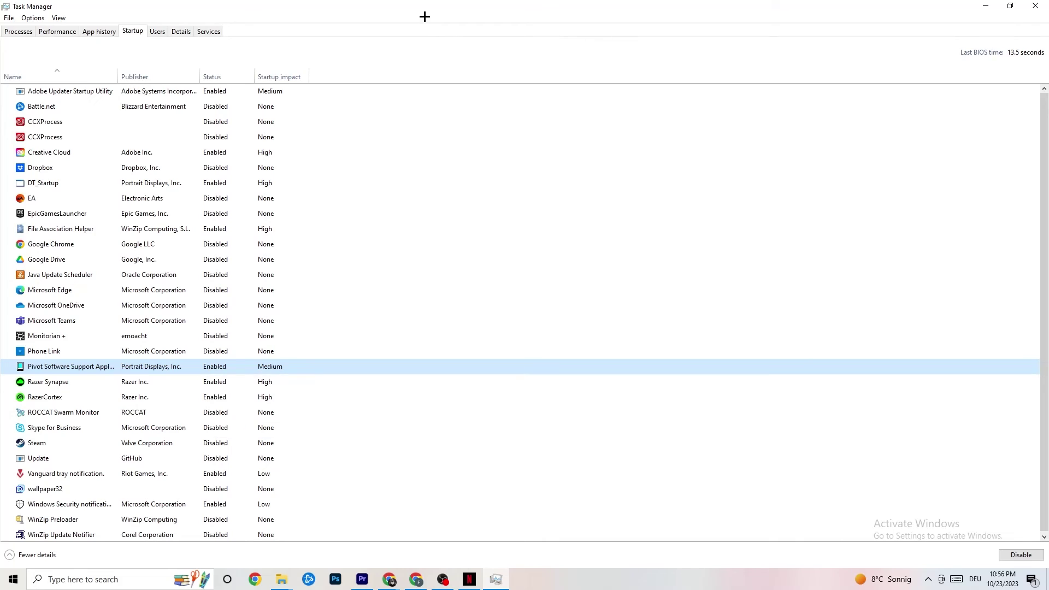